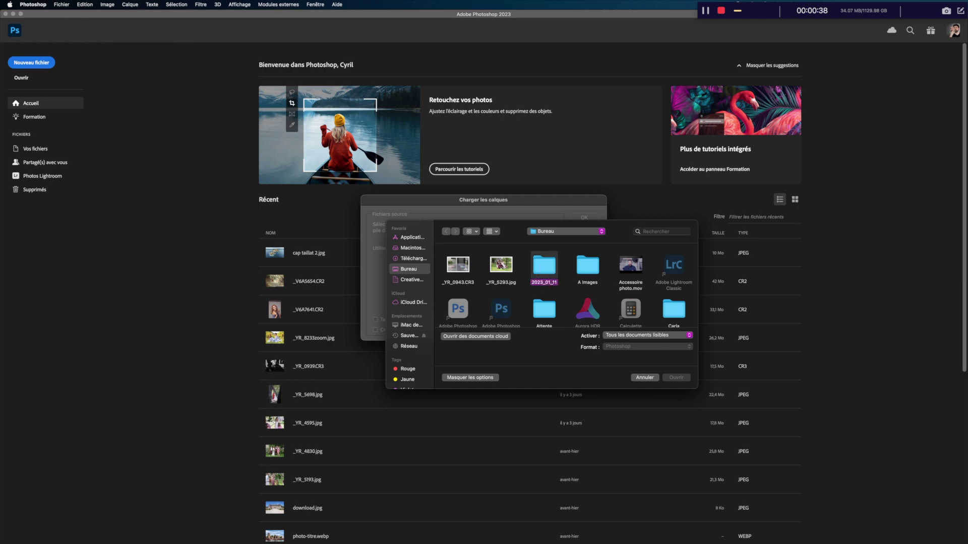
- Add _YR_0951.CR3, _YR_0952.CR3, _YR_0953.CR3 and _YR_0954.CR3 from the 2023_01_11 folder as source files for the layer stack
left_click(449, 267)
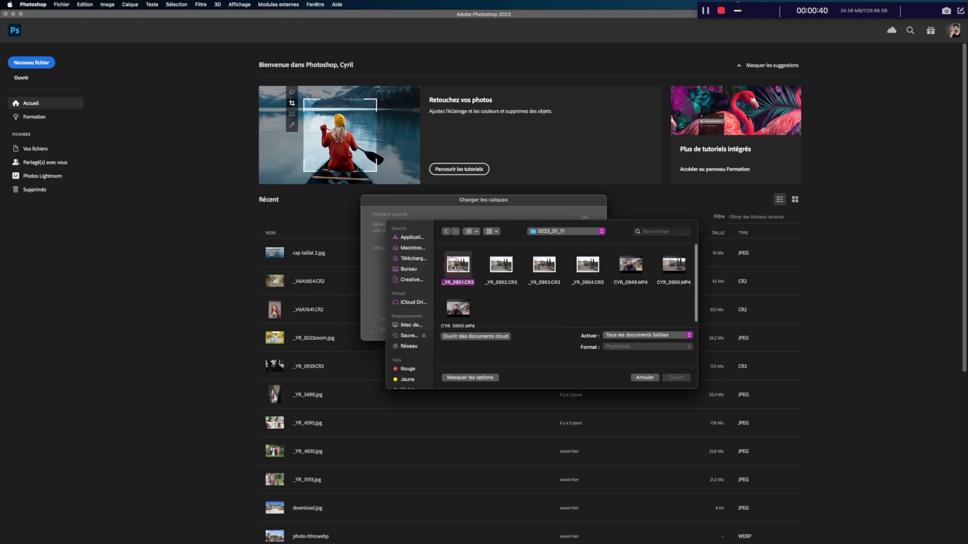
left_click(588, 266, "super")
left_click(551, 267, "super")
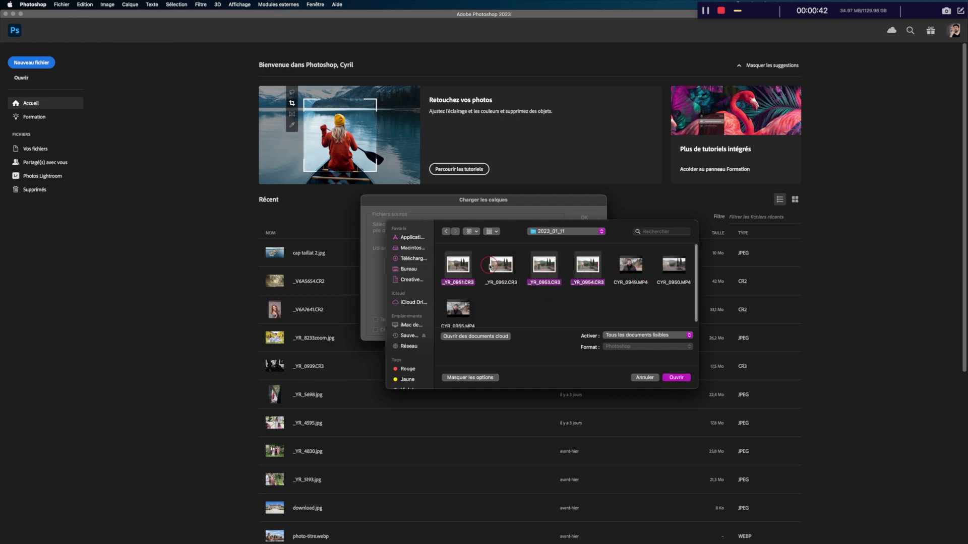
left_click(499, 267, "super")
left_click(678, 379)
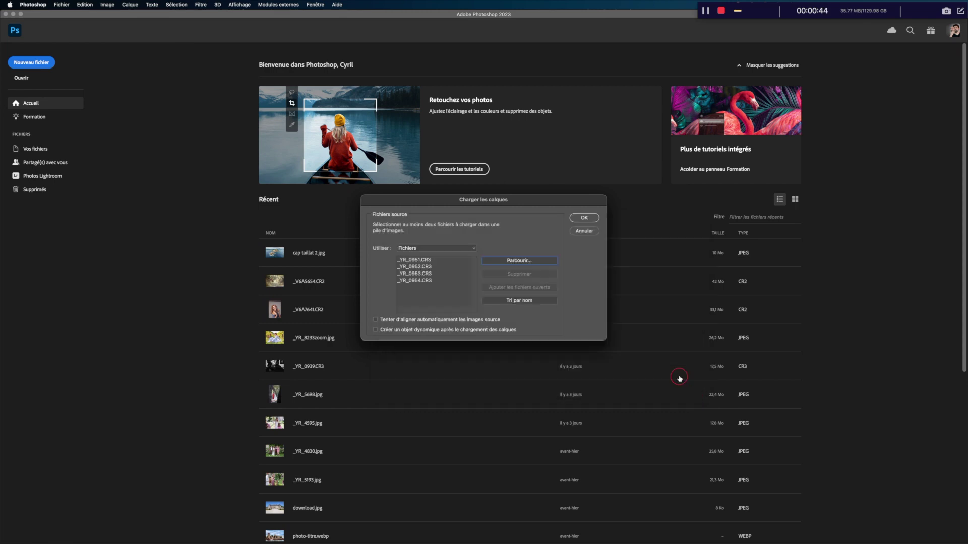
- Enable automatic alignment of the source images and load the four raw files as layers of one document
left_click(572, 223)
left_click(376, 319)
left_click(580, 219)
left_click(581, 219)
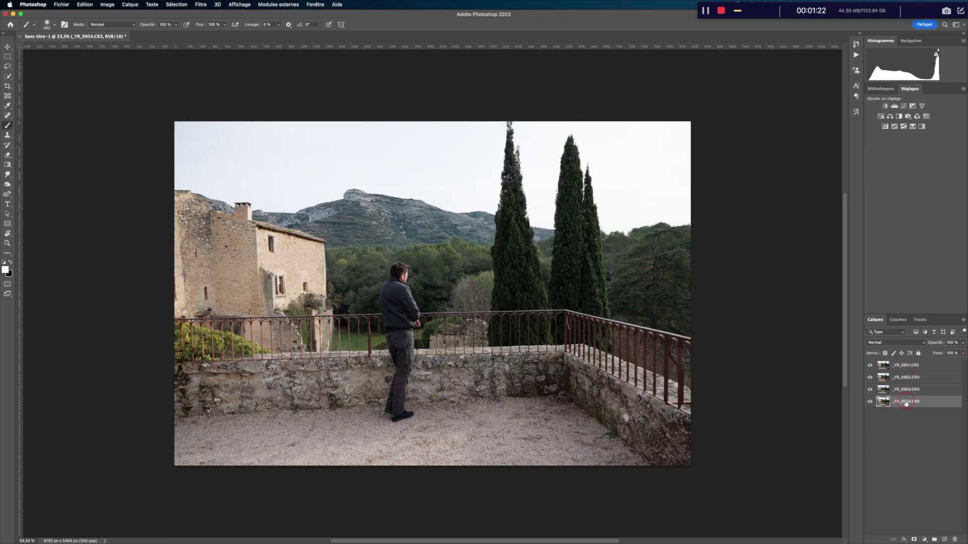
- Auto-align all four photo layers using the Automatic projection
left_click(906, 370)
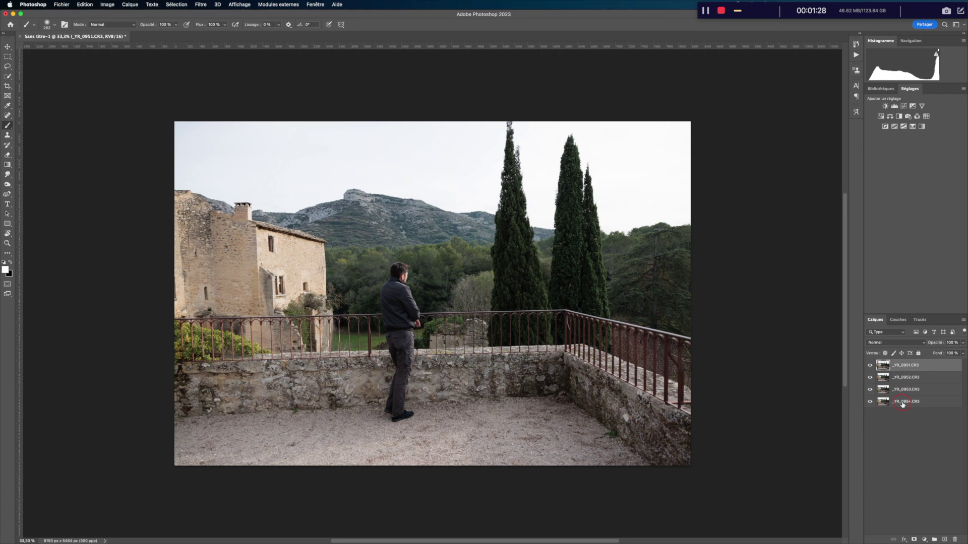
left_click(902, 403, "shift")
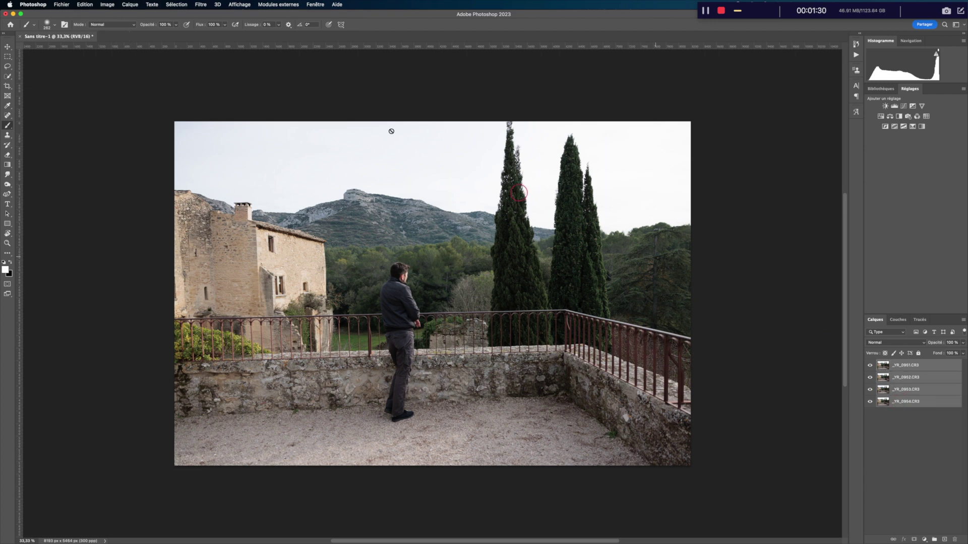
left_click(84, 5)
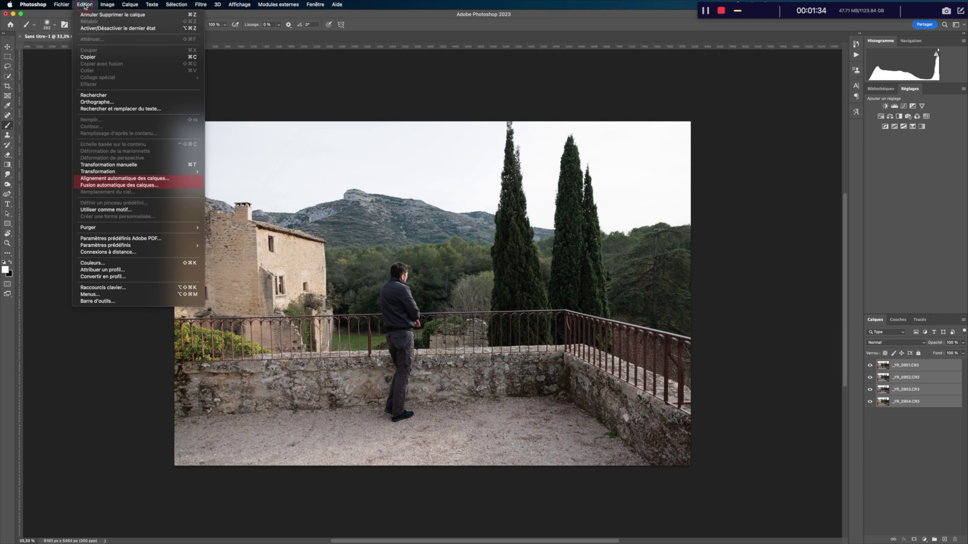
left_click(129, 180)
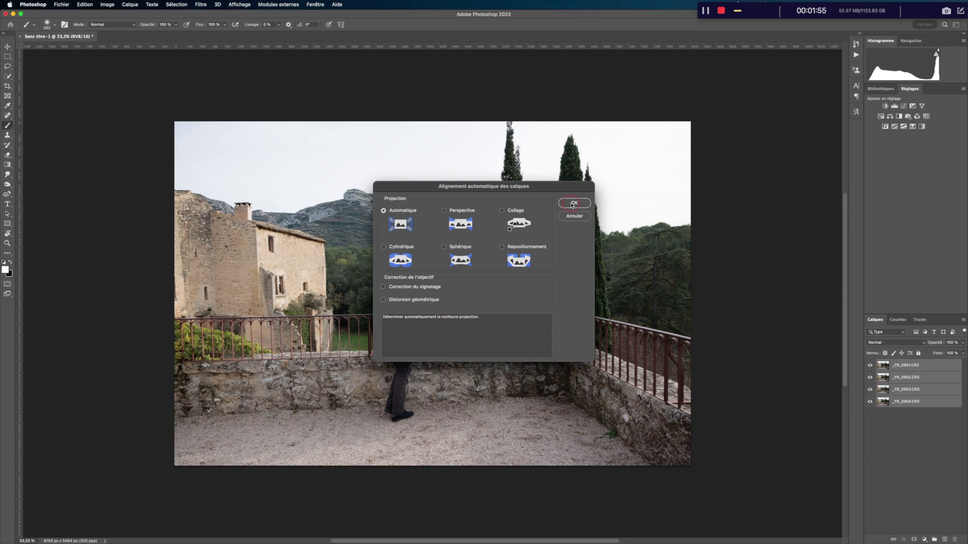
left_click(572, 203)
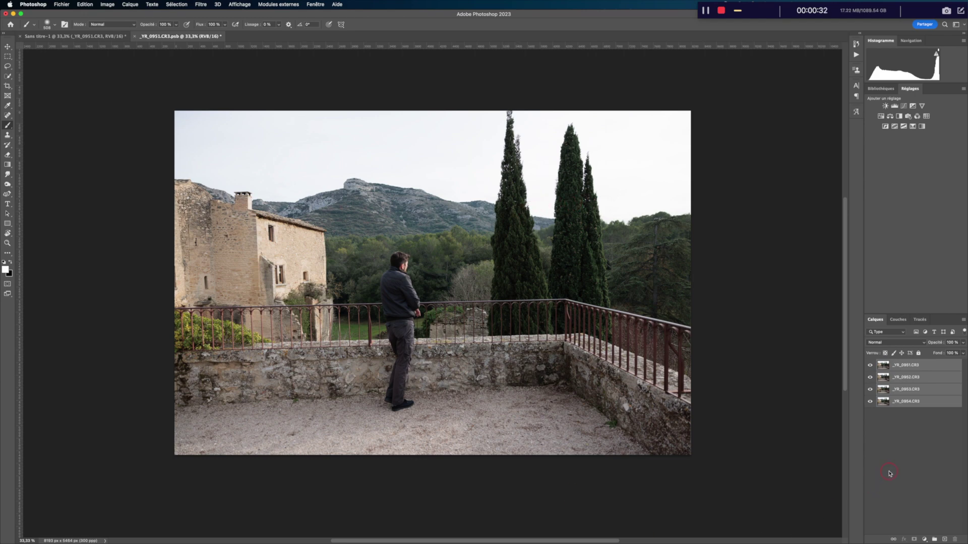
- Deselect the layers and compare the scene with the top layer _YR_0951.CR3 hidden and shown
left_click(897, 457)
left_click(868, 366)
left_click(868, 366)
left_click(868, 366)
left_click(869, 367)
left_click(869, 366)
left_click(869, 366)
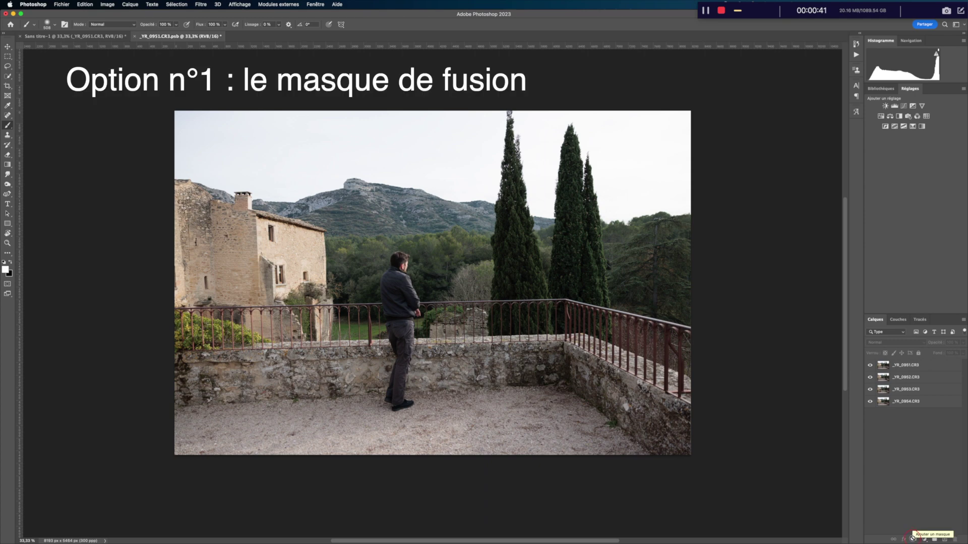
- Add a layer mask to the top layer _YR_0951.CR3 and compare the image with that layer hidden and shown
left_click(906, 365)
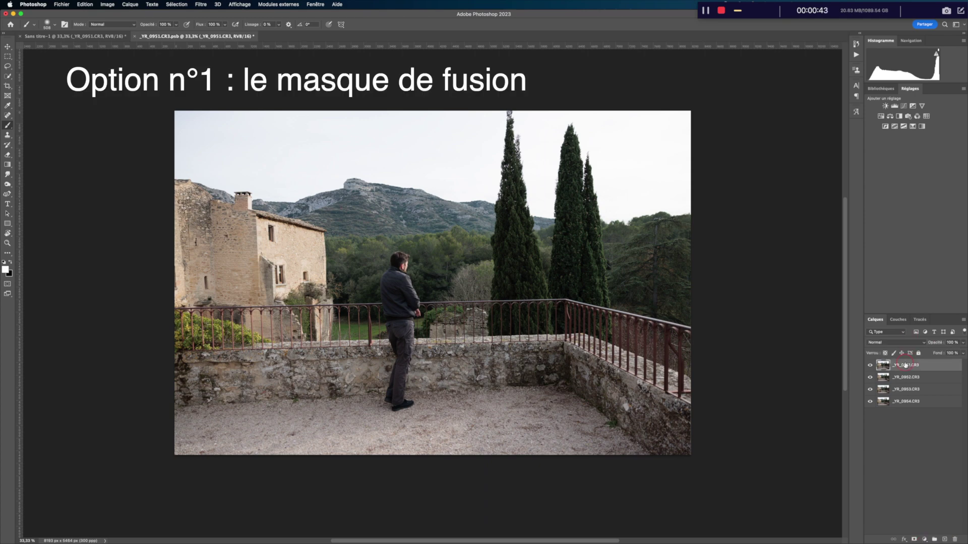
left_click(914, 539)
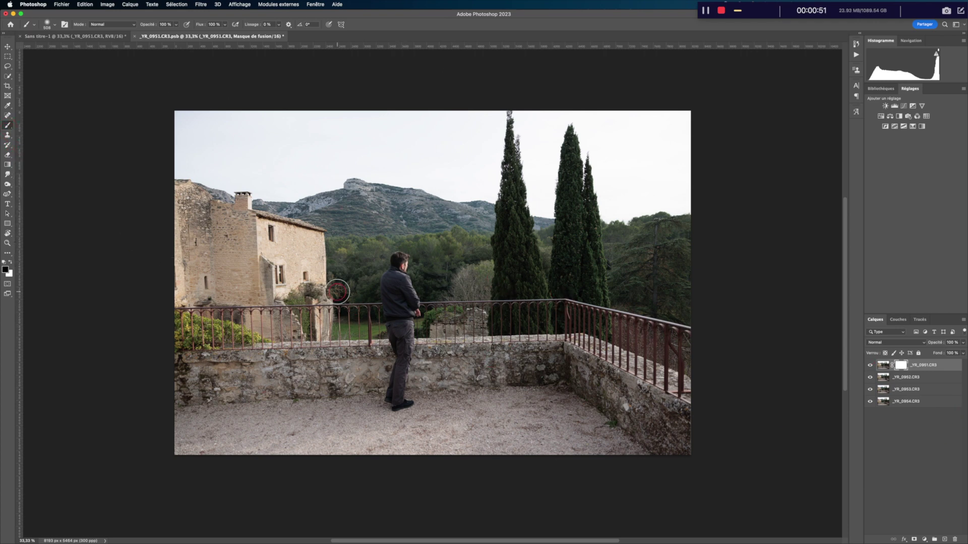
left_click(869, 365)
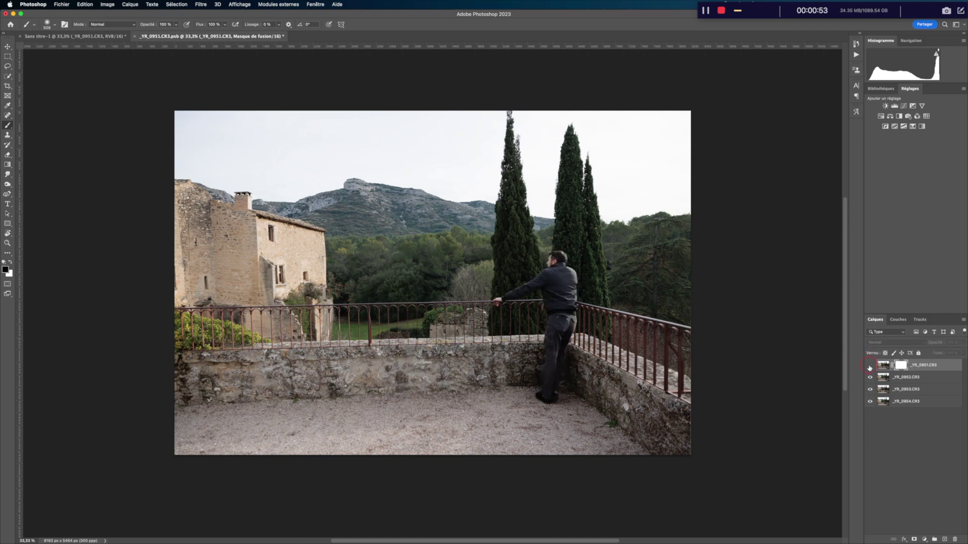
left_click(869, 367)
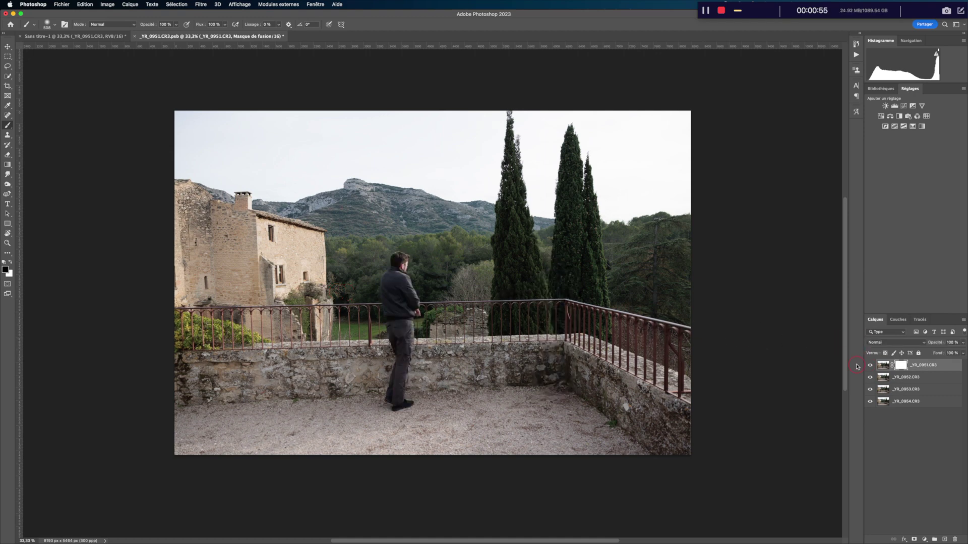
- Paint black on the mask of layer _YR_0951.CR3 over the standing man to hide him
left_click_drag(404, 271, 397, 350)
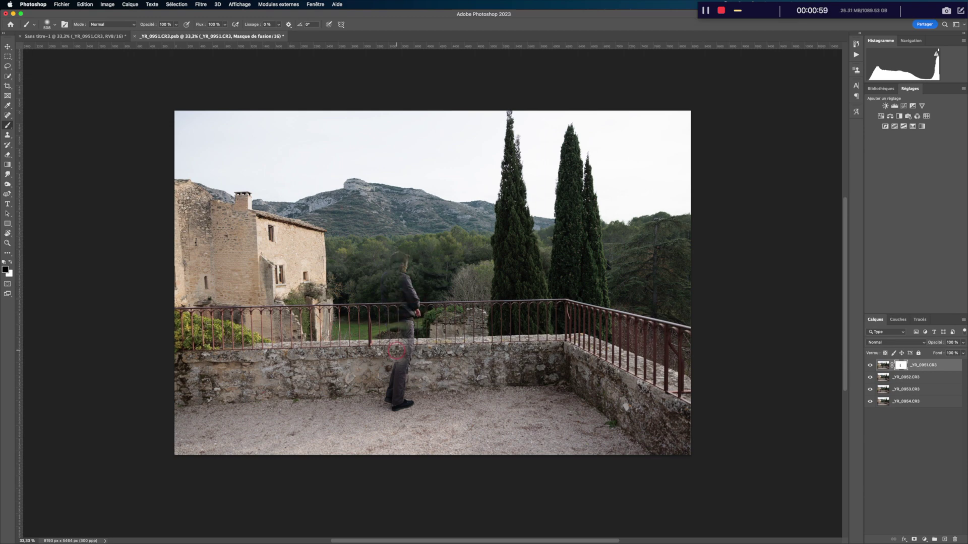
left_click(870, 365)
left_click(871, 365)
mouse_move(379, 260)
left_mouse_down()
mouse_move(404, 348)
mouse_move(398, 398)
mouse_move(386, 406)
mouse_move(368, 383)
mouse_move(400, 434)
left_mouse_up()
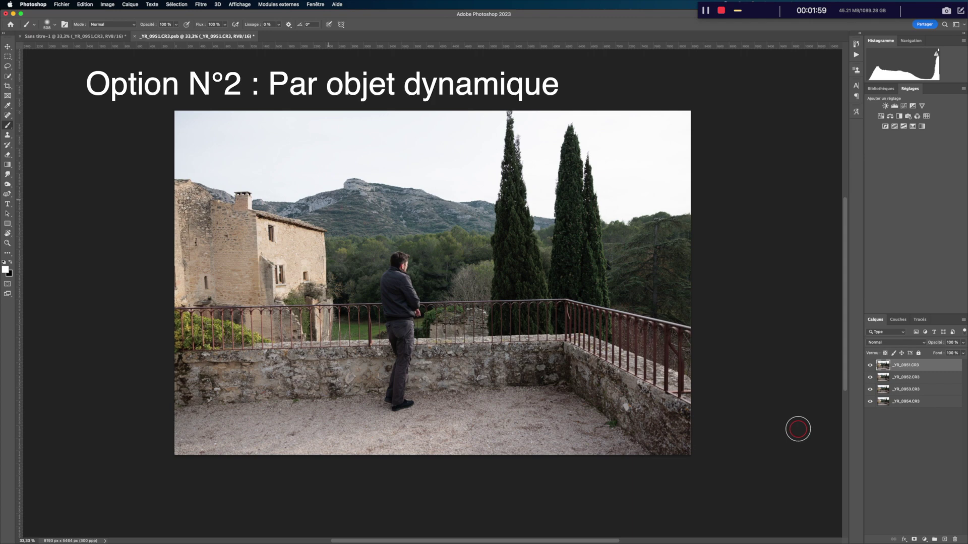
- Convert all four photo layers together into one smart object
left_click(911, 401, "shift")
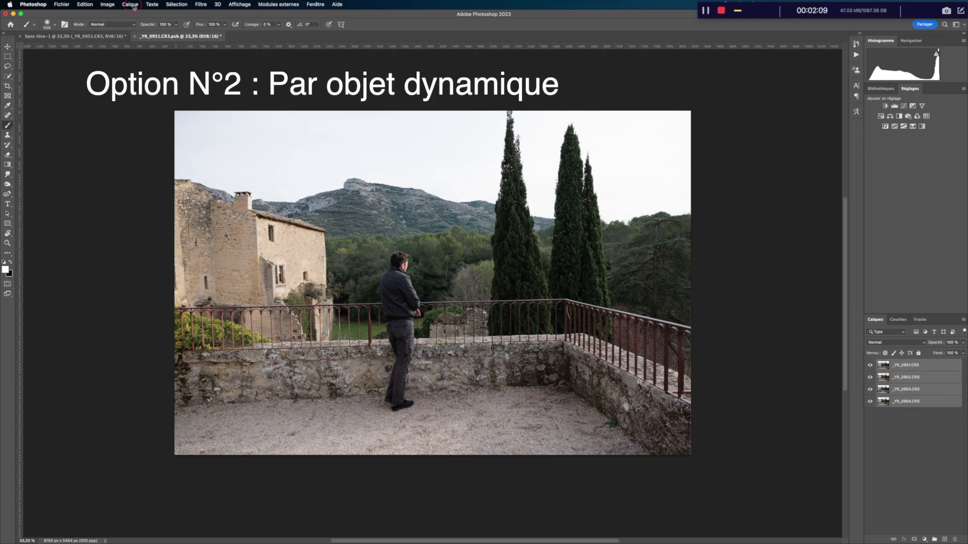
left_click(133, 6)
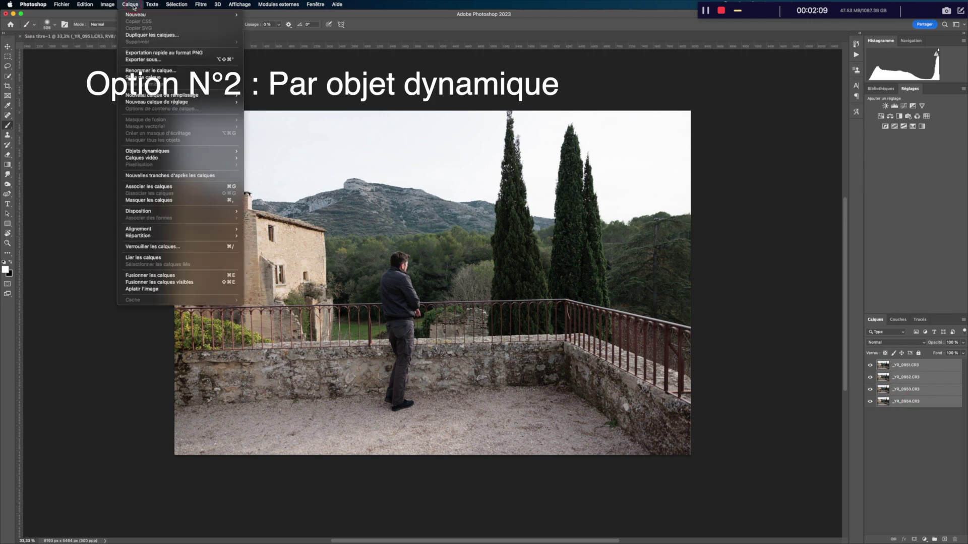
mouse_move(155, 152)
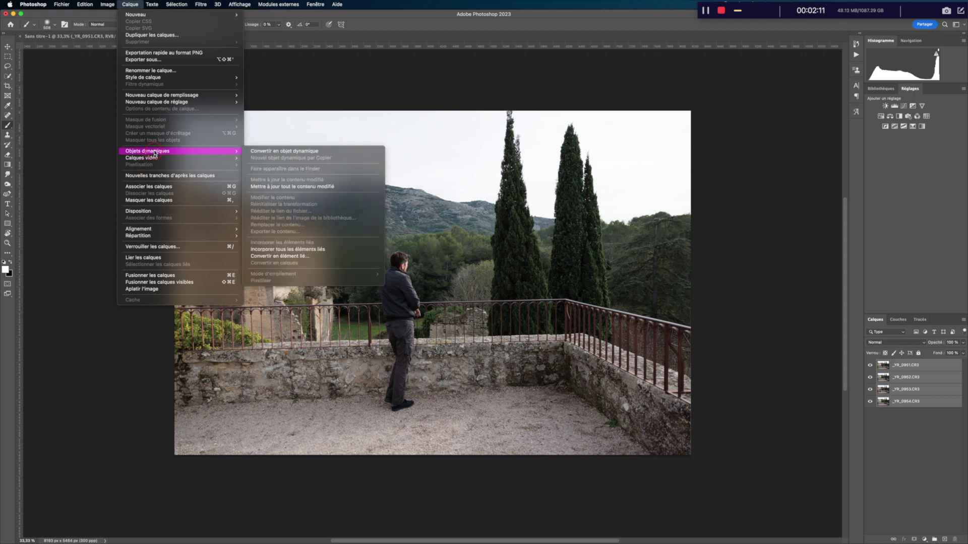
left_click(288, 151)
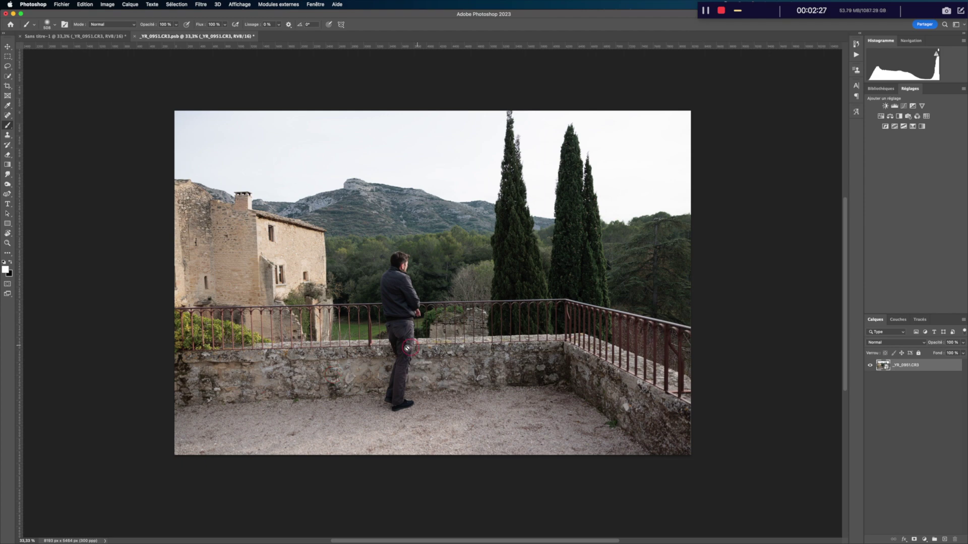
- Set the smart object's stack mode to Median (Médiane) to remove the man from the scene
left_click(131, 4)
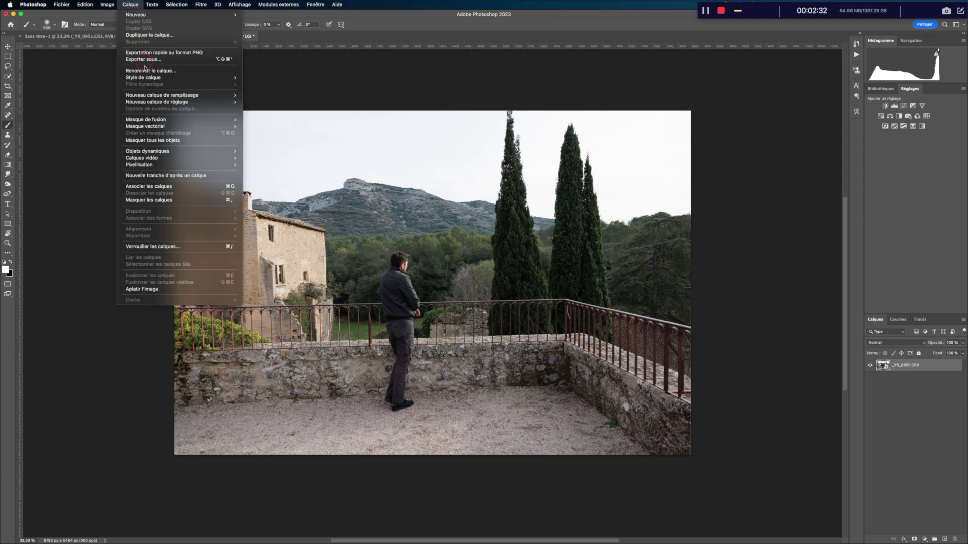
mouse_move(163, 152)
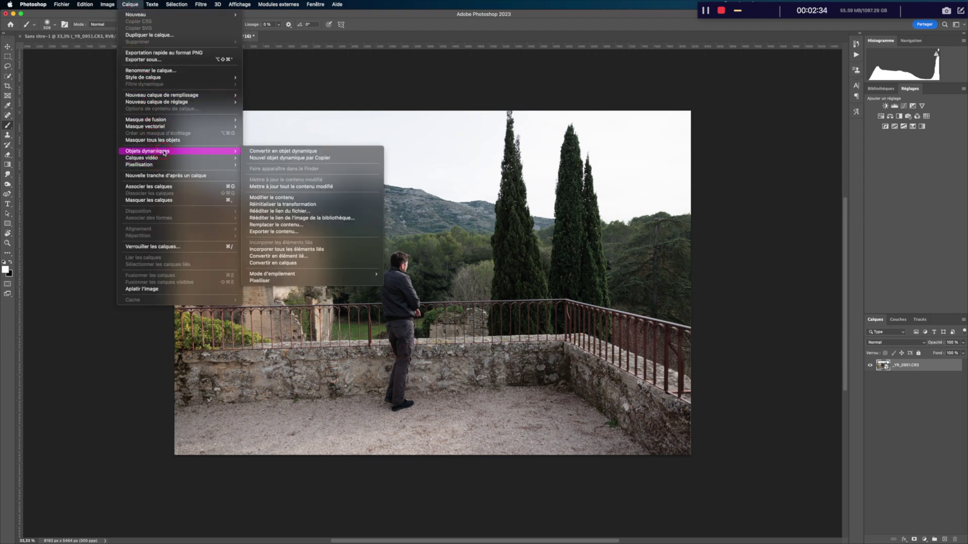
left_click(305, 275)
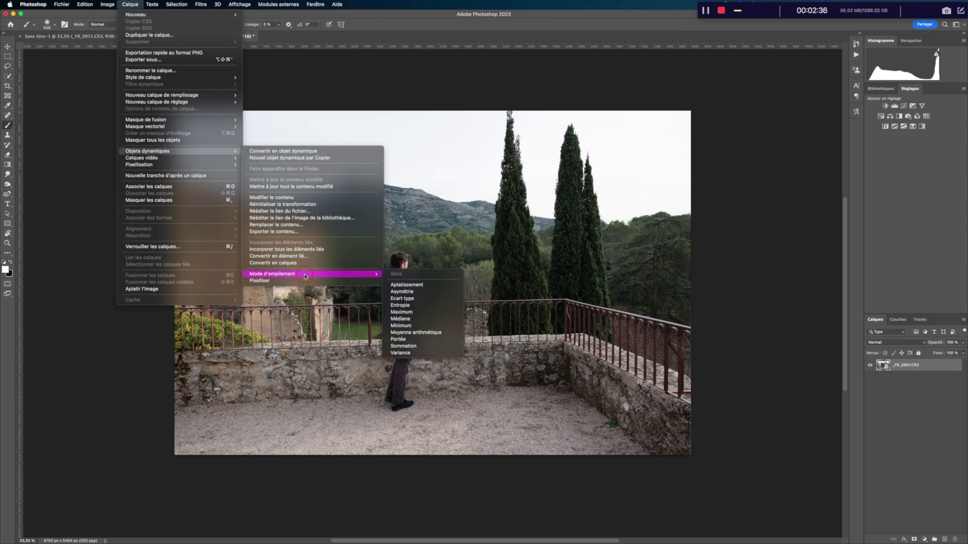
left_click(422, 323)
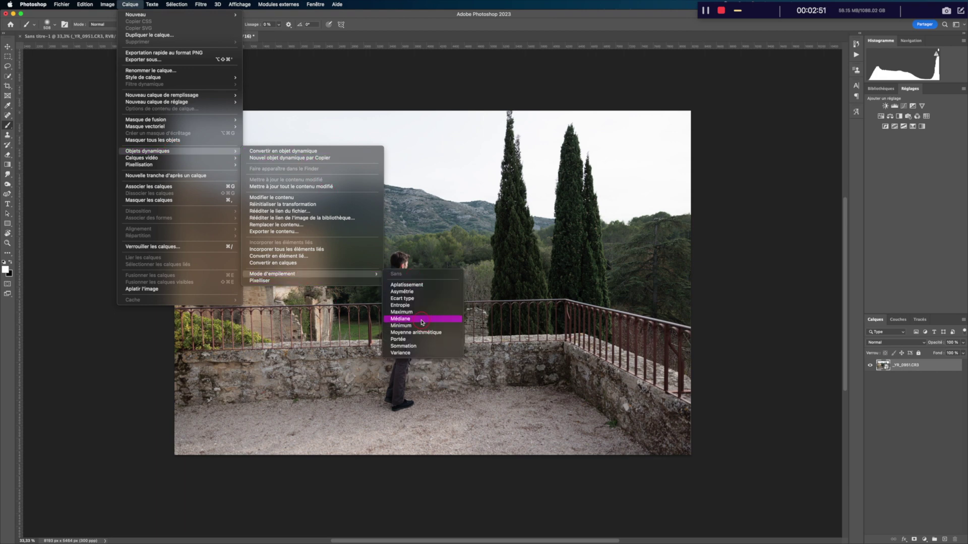
left_click(423, 319)
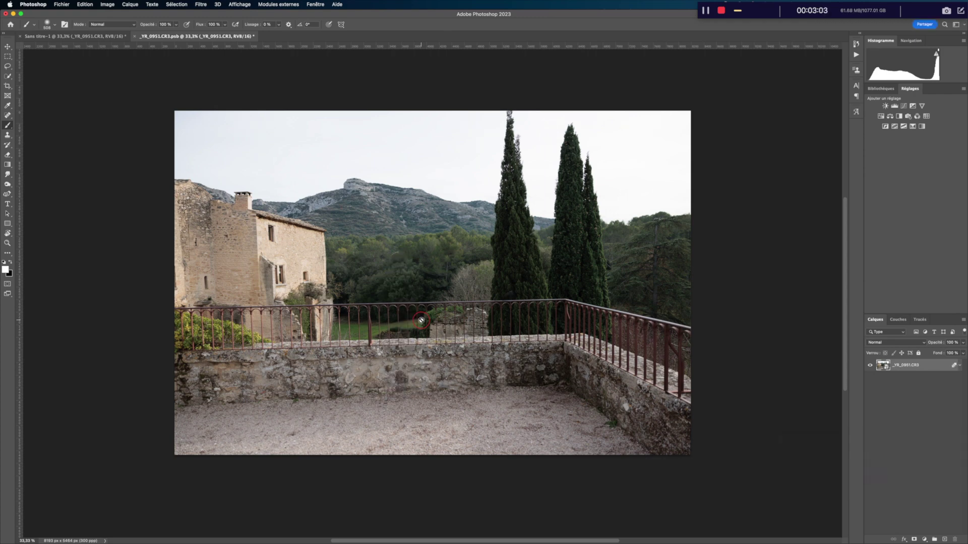
- Outline the dark leftover spot on the cypress just above the railing with the Patch tool
scroll(421, 321, "right", 2)
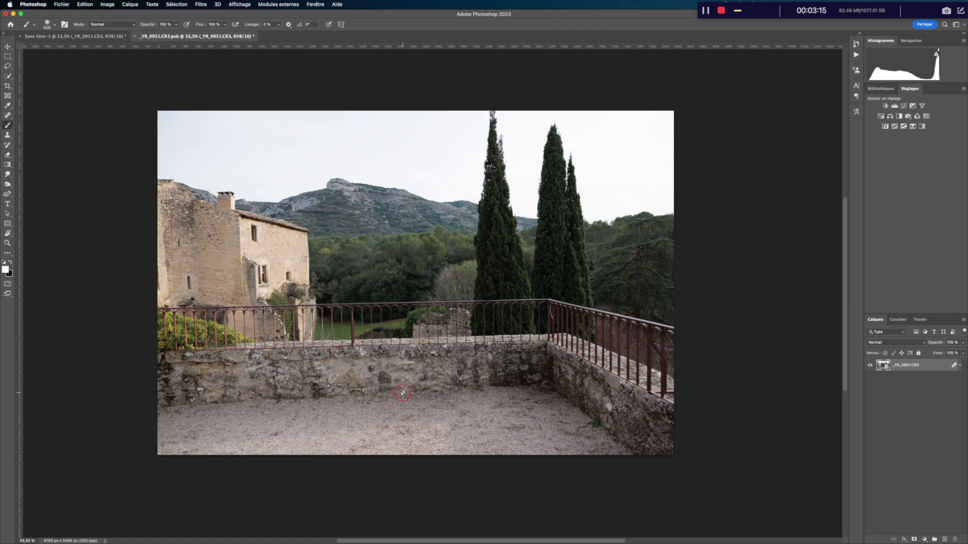
key("super+plus")
key("super+plus")
key("super+plus")
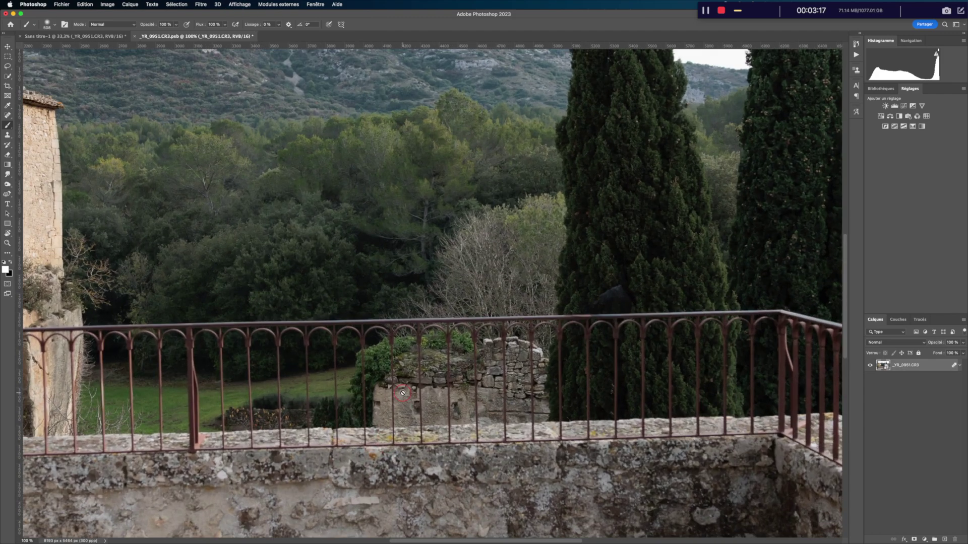
scroll(403, 394, "right", 5)
scroll(403, 393, "down", 2)
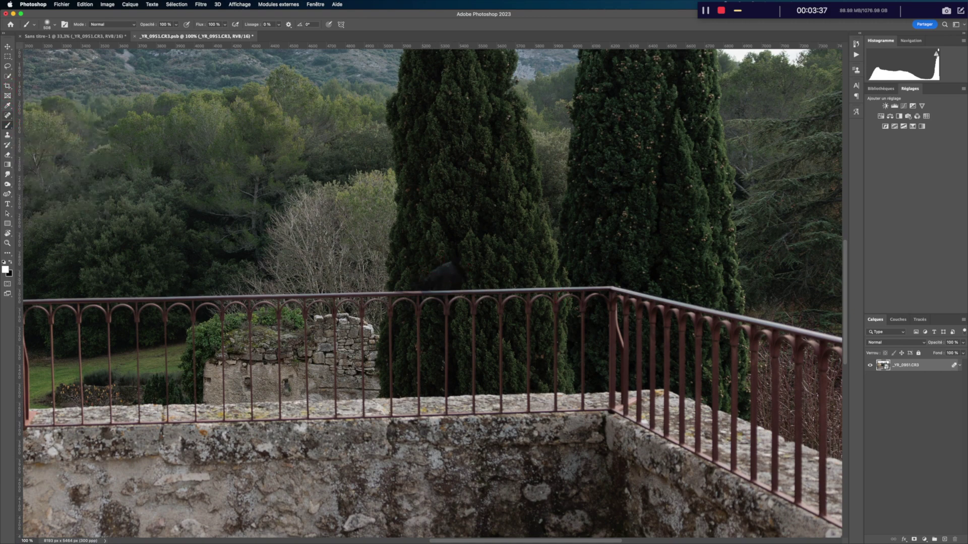
right_click(7, 115)
left_click(35, 132)
mouse_move(473, 287)
left_mouse_down()
mouse_move(412, 288)
mouse_move(417, 269)
mouse_move(459, 261)
left_mouse_up()
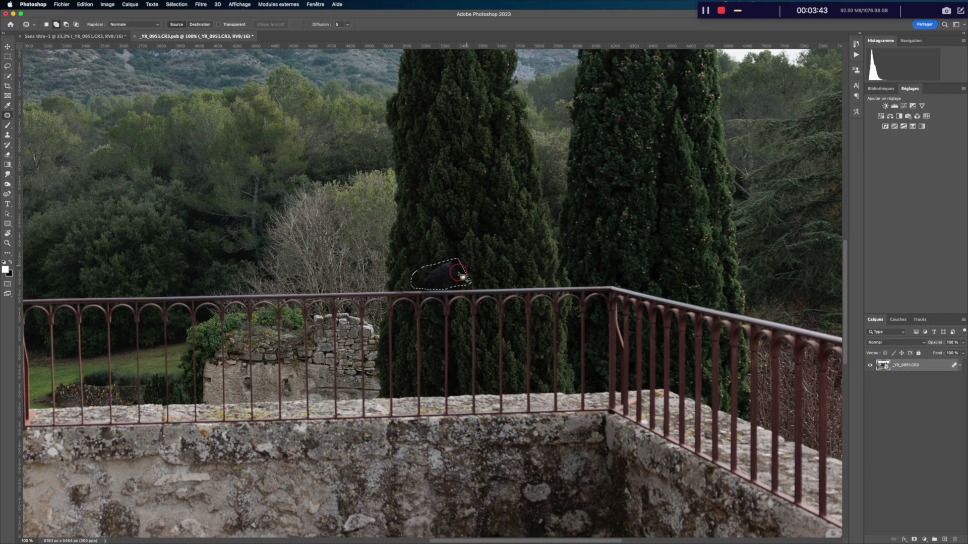
- Rasterize the smart object and patch the outlined dark spot with foliage from higher up the cypress, clearing the selection
left_click_drag(451, 278, 458, 244)
left_click(509, 200)
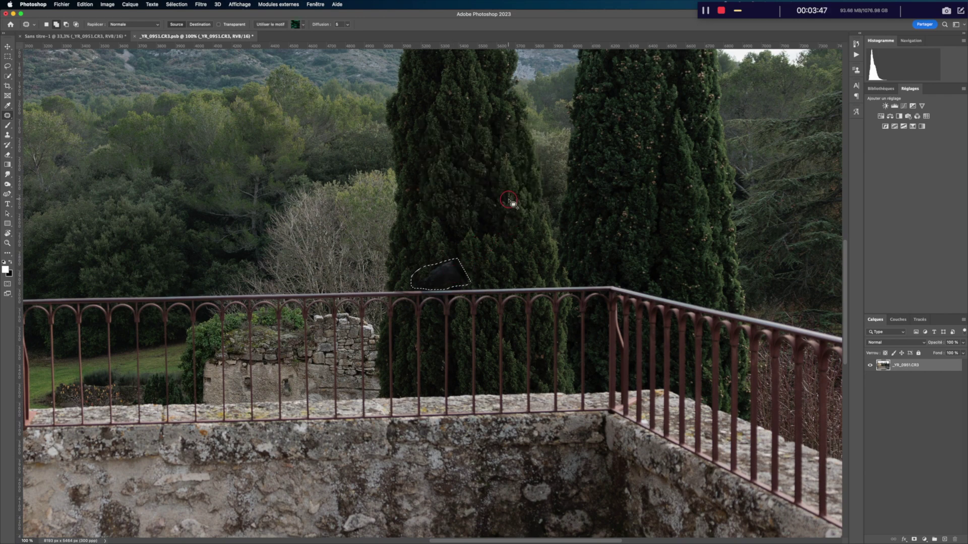
left_click_drag(438, 279, 440, 229)
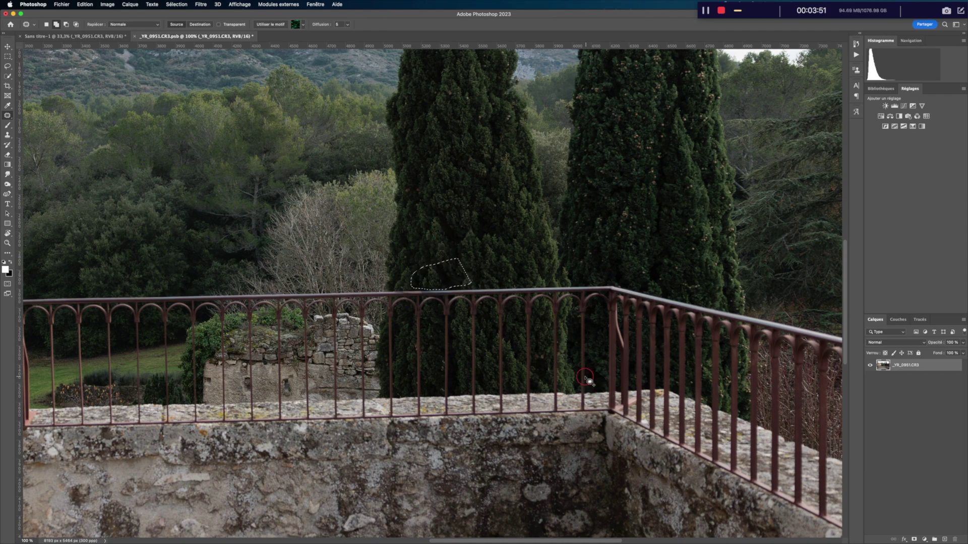
left_click(585, 377)
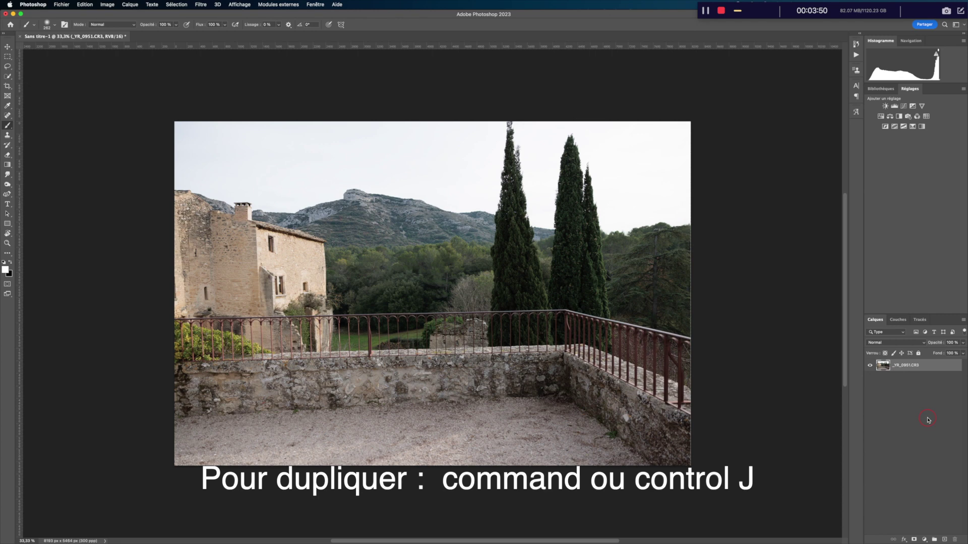
- Duplicate the merged photo layer and use Free Transform to enlarge the copy to about 102% and rotate it slightly clockwise
key("super+j")
key("super+t")
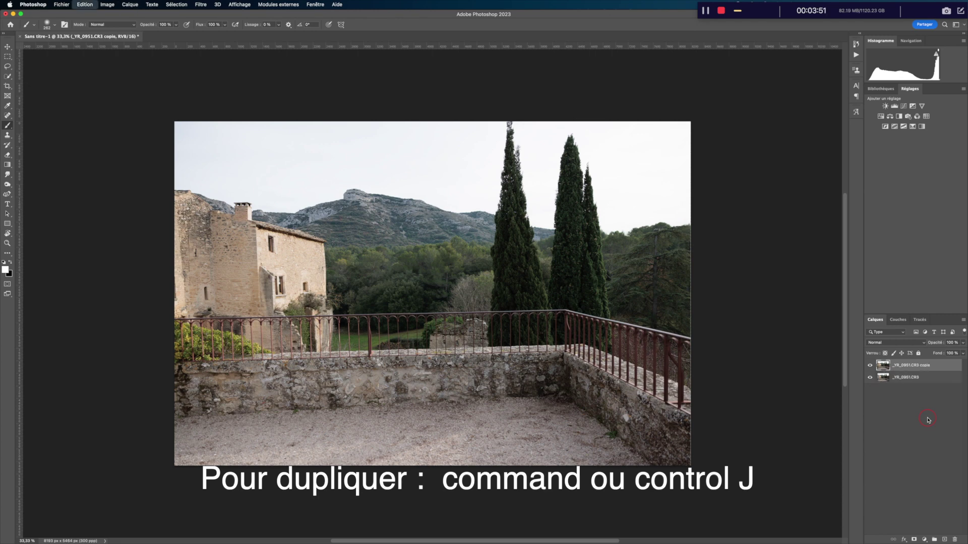
key("super+minus")
left_click_drag(627, 164, 630, 162)
left_click_drag(239, 422, 234, 425)
left_click_drag(698, 424, 685, 440)
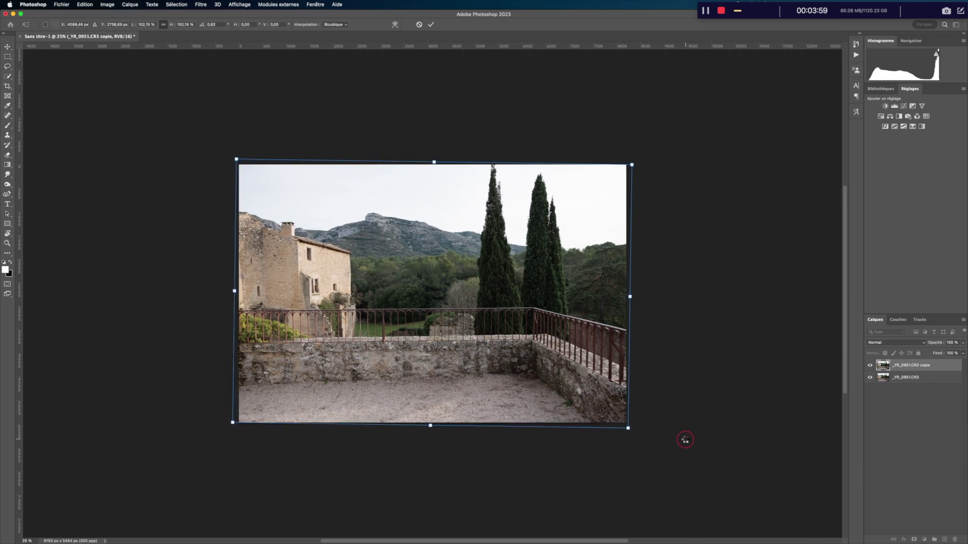
key("b")
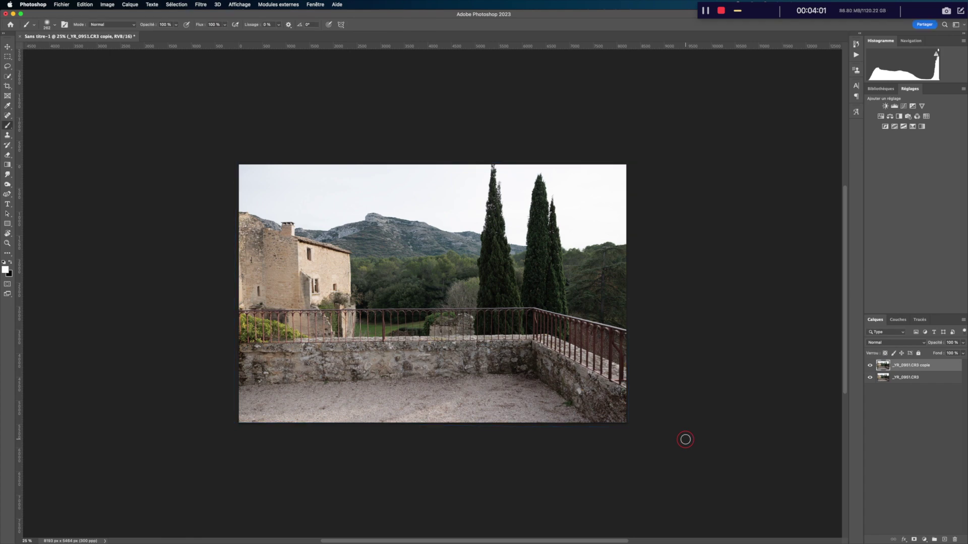